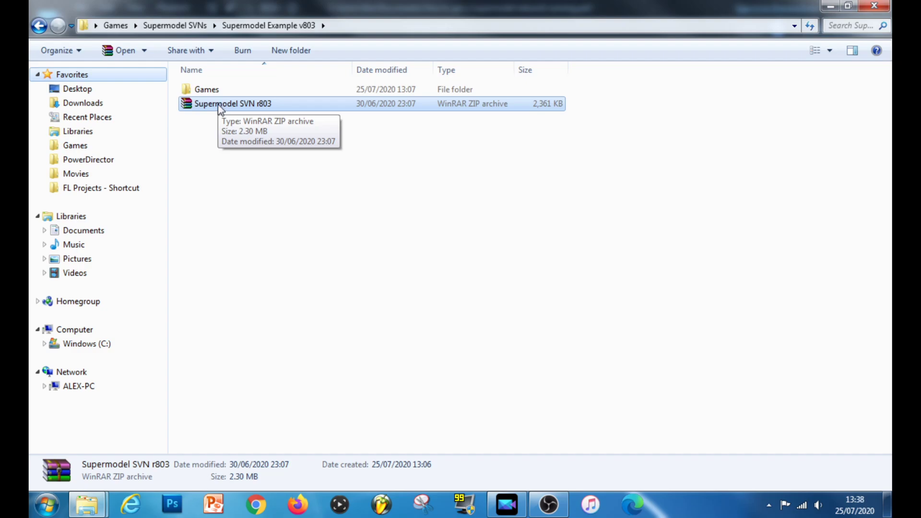
Extract the Supermodel SVN r803 zip in place and open the resulting folder.
right_click(218, 105)
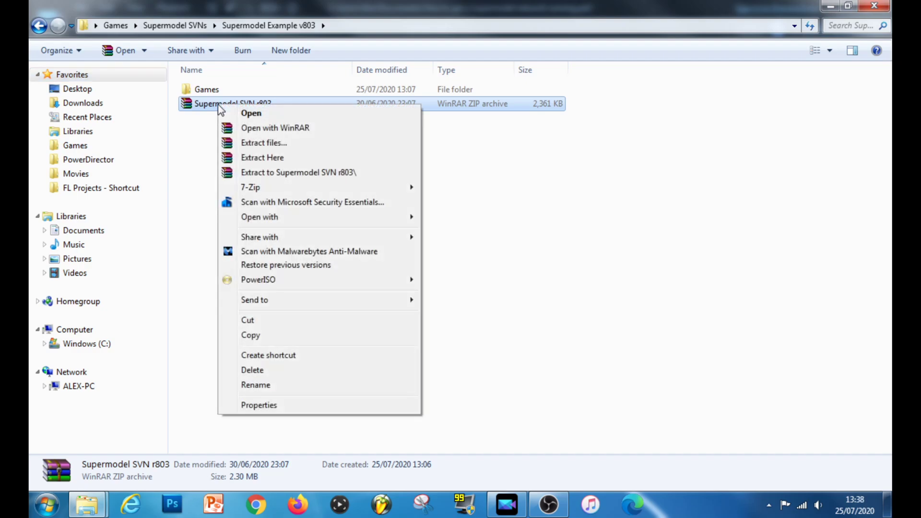
left_click(271, 163)
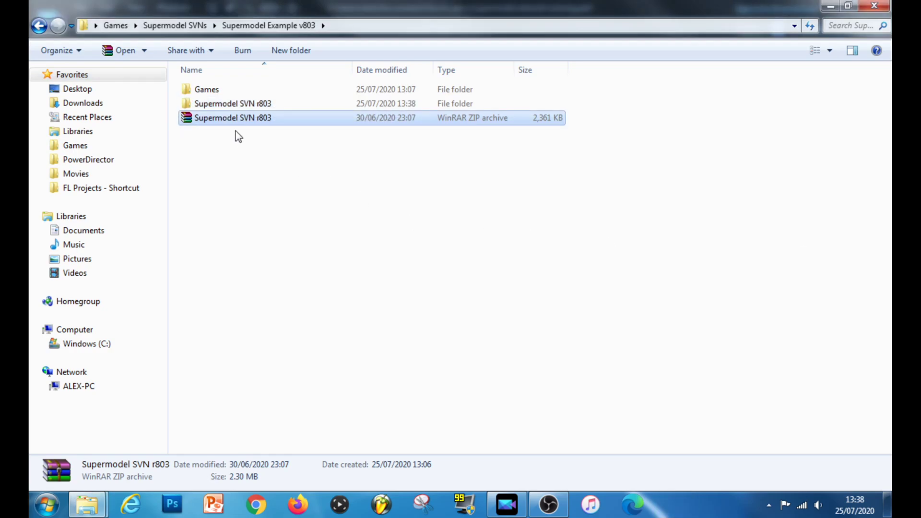
double_click(222, 105)
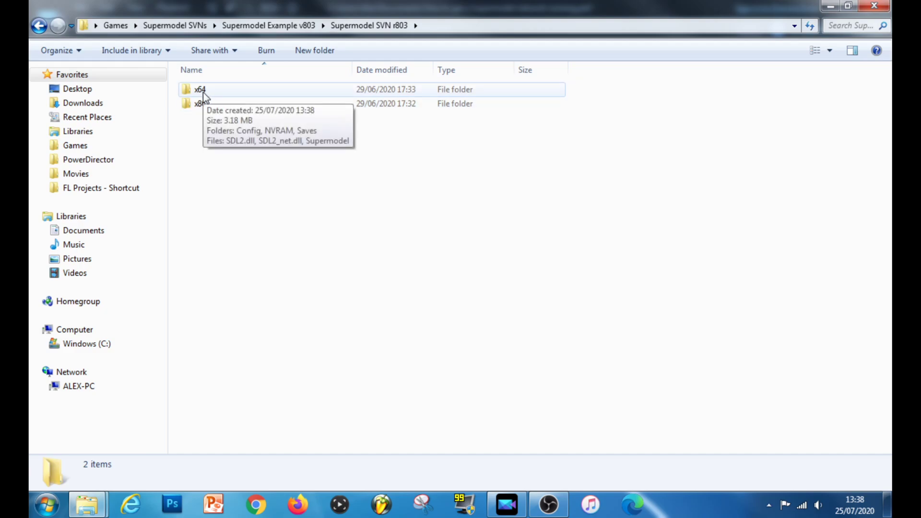
Cut the x64 folder and return to Supermodel Example v803.
left_click(203, 92)
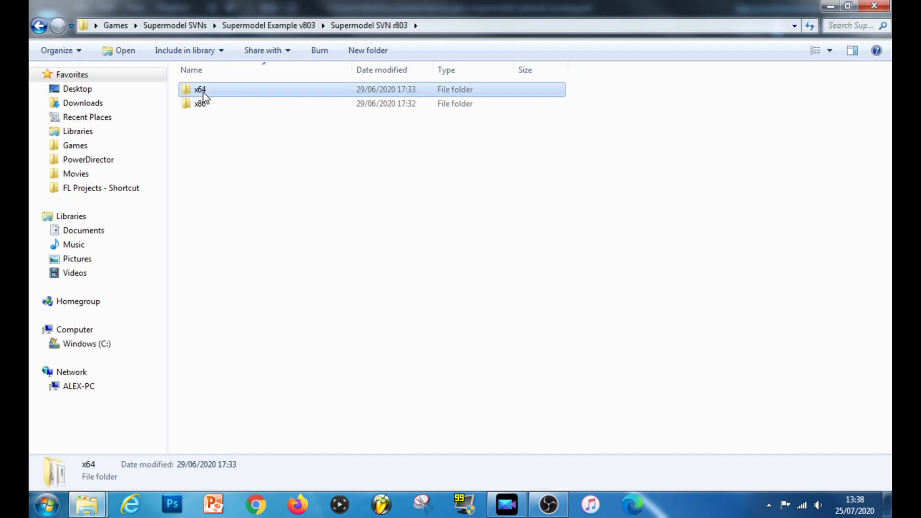
right_click(203, 92)
left_click(245, 341)
left_click(38, 26)
Paste the x64 folder into Supermodel Example v803.
left_click(257, 174)
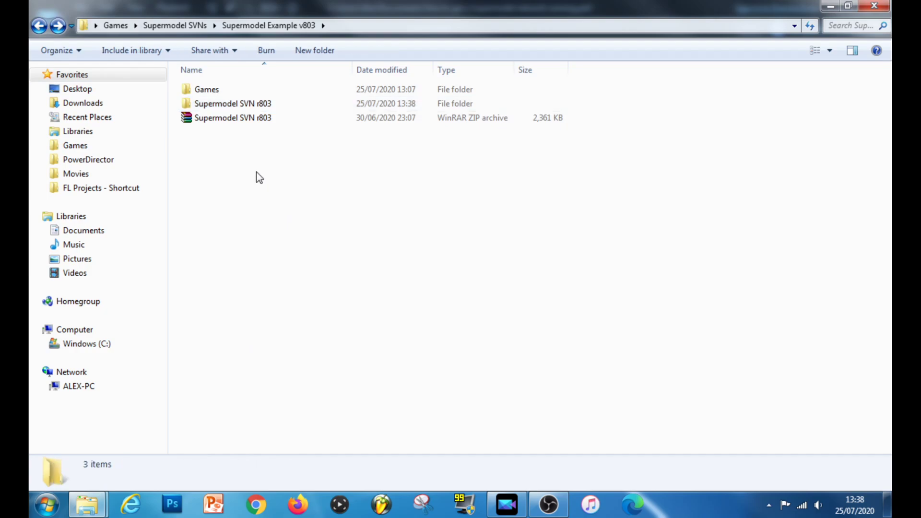
right_click(257, 173)
left_click(300, 265)
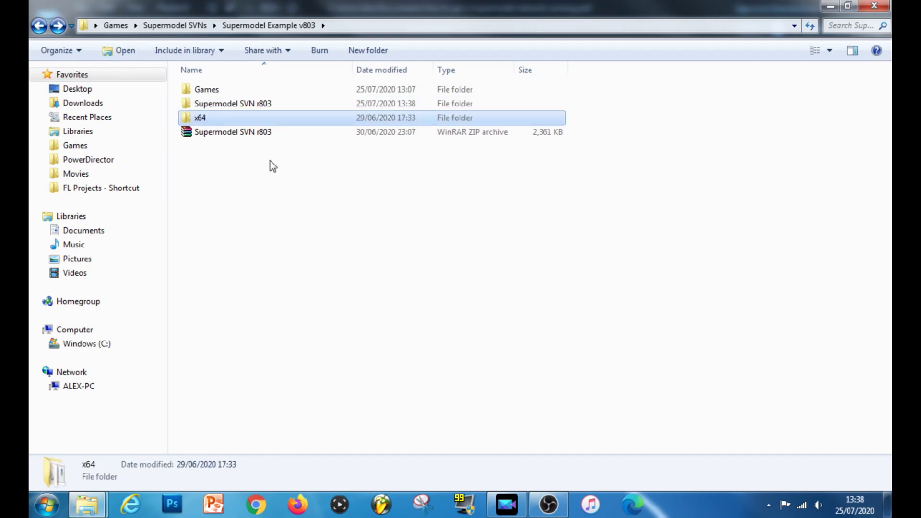
Delete the extracted Supermodel SVN r803 folder.
left_click(232, 102)
right_click(232, 102)
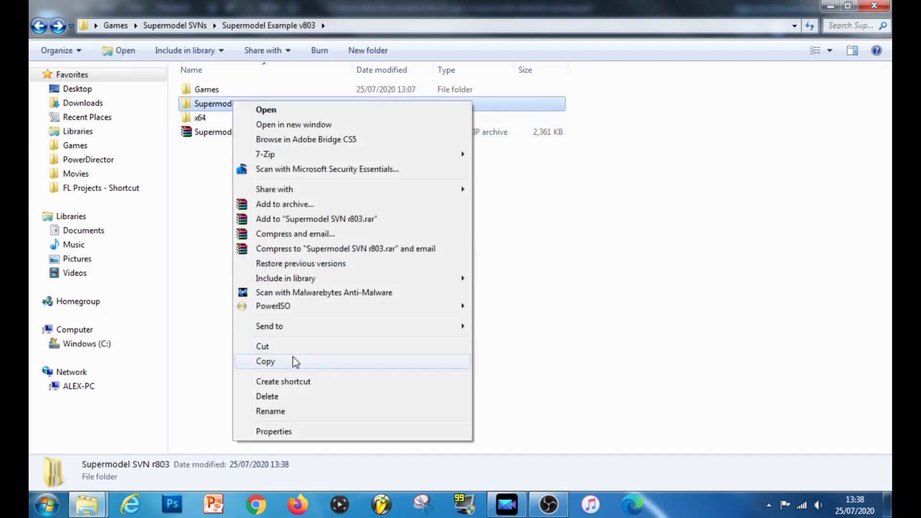
left_click(269, 396)
left_click(532, 306)
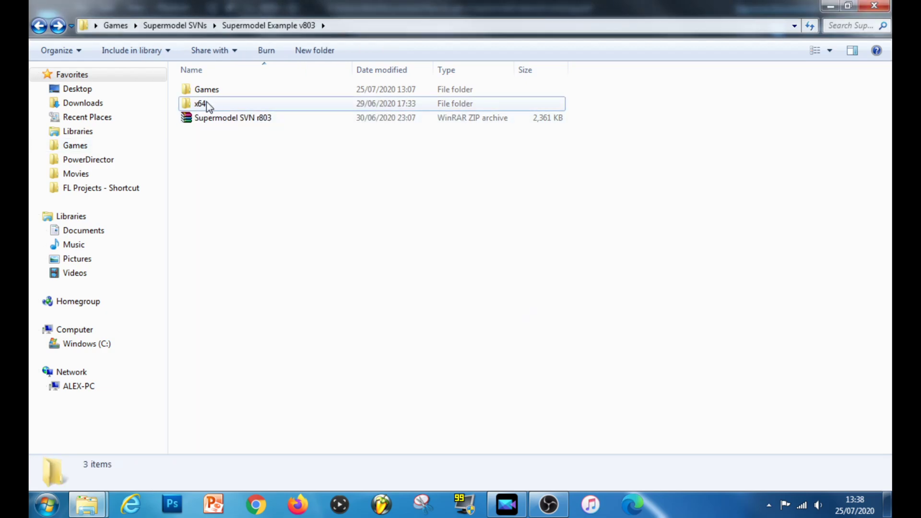
Rename the x64 folder to 'Supermodel network P1'.
right_click(207, 106)
left_click(272, 410)
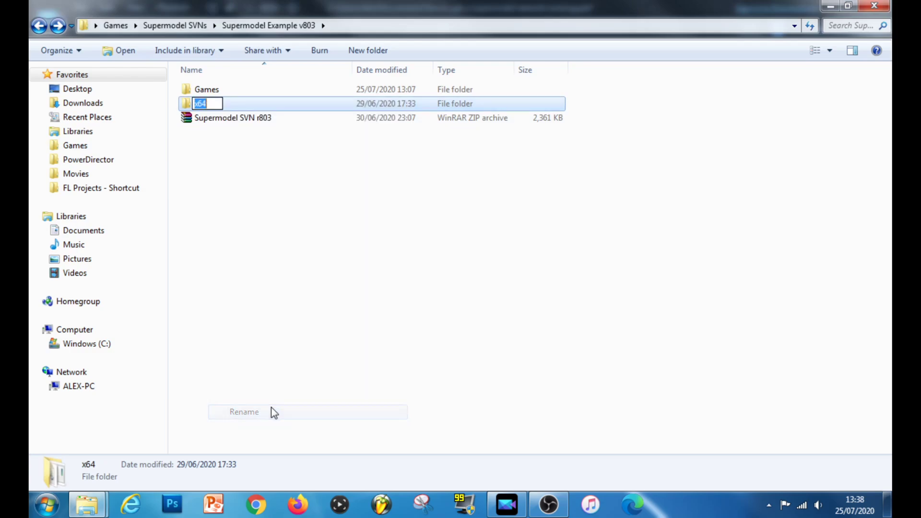
type("S")
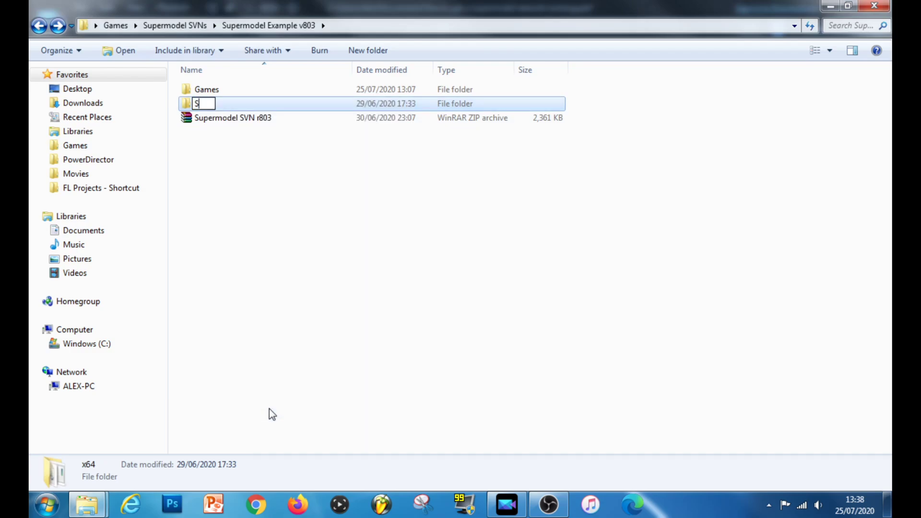
type("upermo")
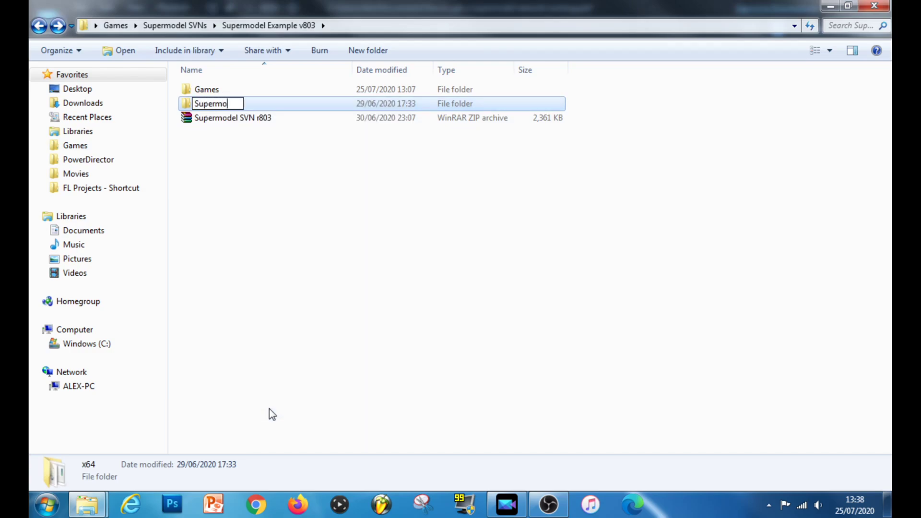
type("del network")
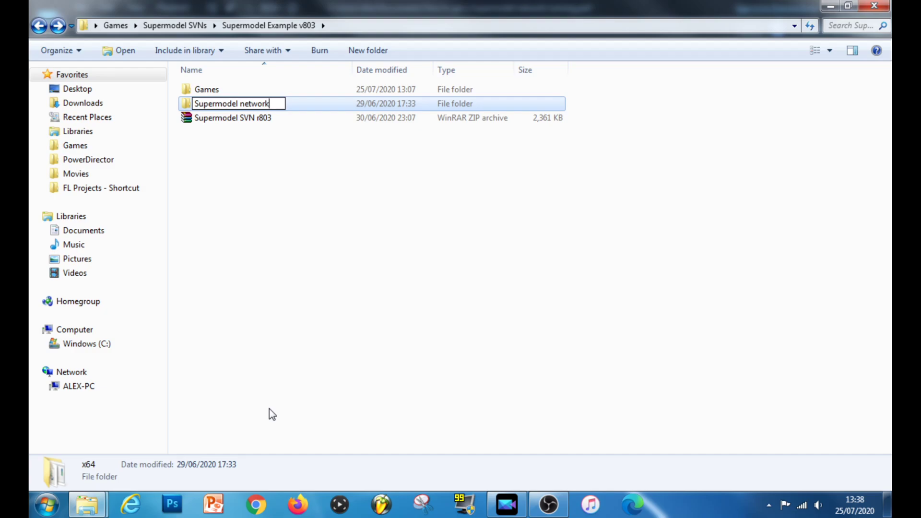
type(" P1")
key("Return")
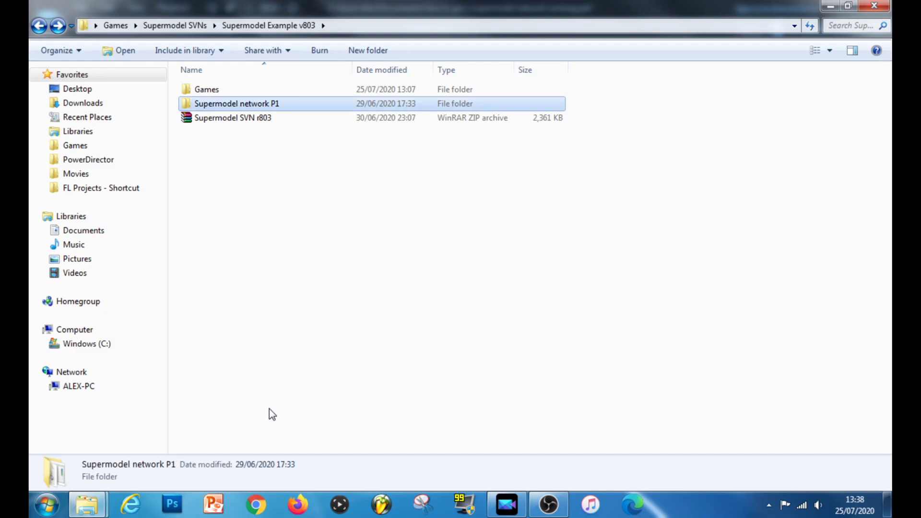
Copy the Supermodel network P1 folder and paste a duplicate alongside it.
right_click(254, 110)
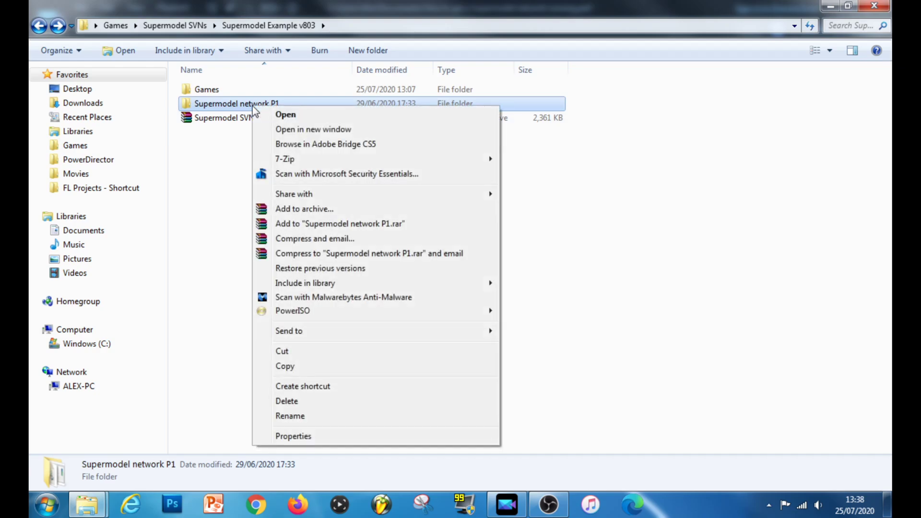
left_click(295, 365)
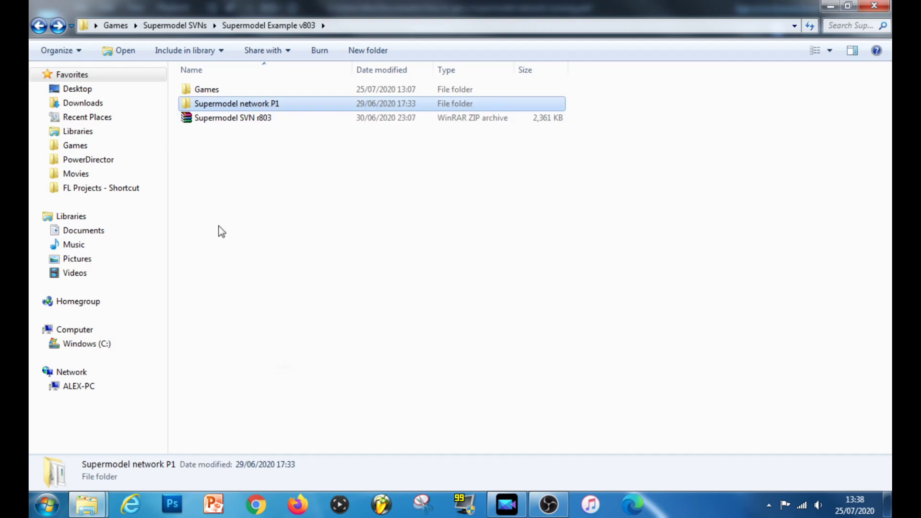
right_click(215, 205)
left_click(249, 300)
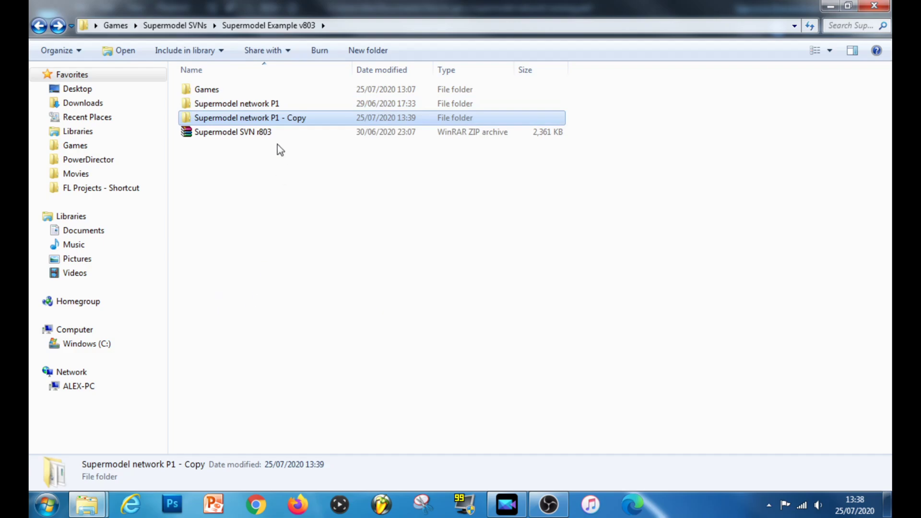
Rename the copy to 'Supermodel network P2'.
right_click(280, 126)
left_click(325, 442)
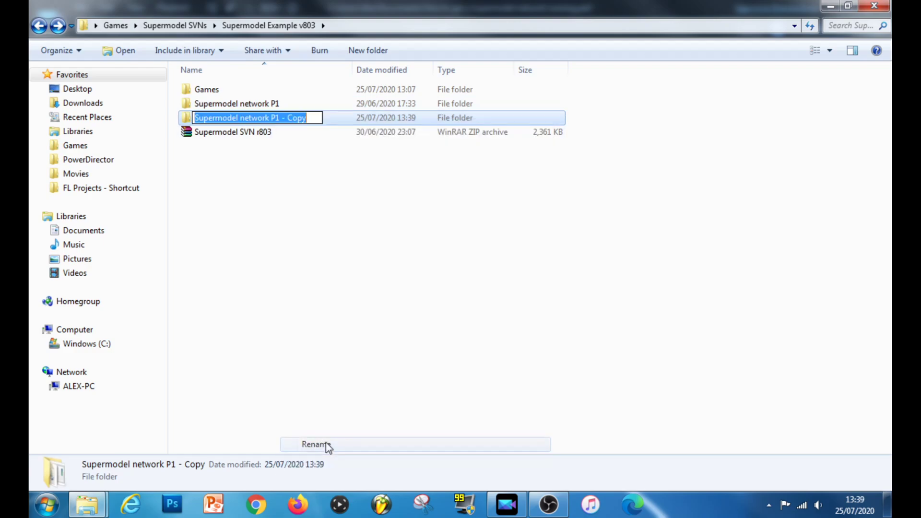
key("End")
key("BackSpace")
key("BackSpace")
key("BackSpace")
key("BackSpace")
key("BackSpace")
key("BackSpace")
key("BackSpace")
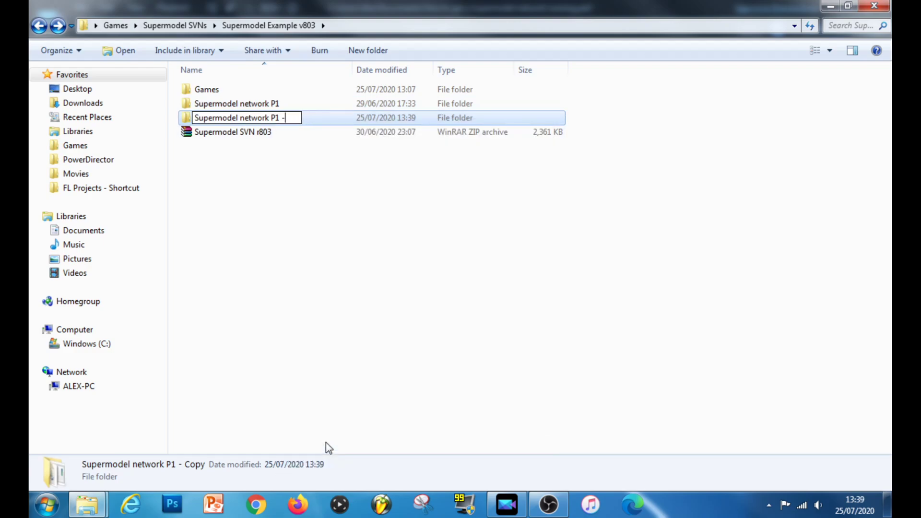
key("BackSpace")
type("2")
key("Return")
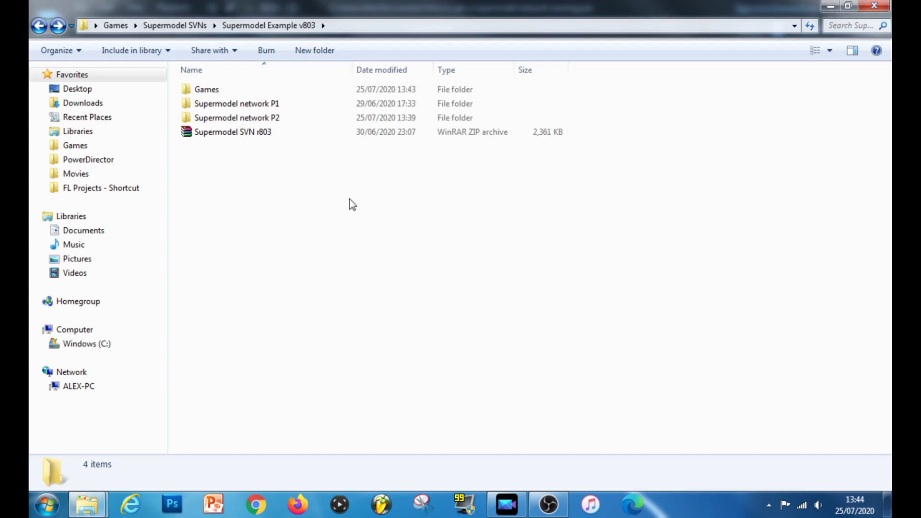
Cut all nine ROM zip archives from the Games folder.
left_click(212, 93)
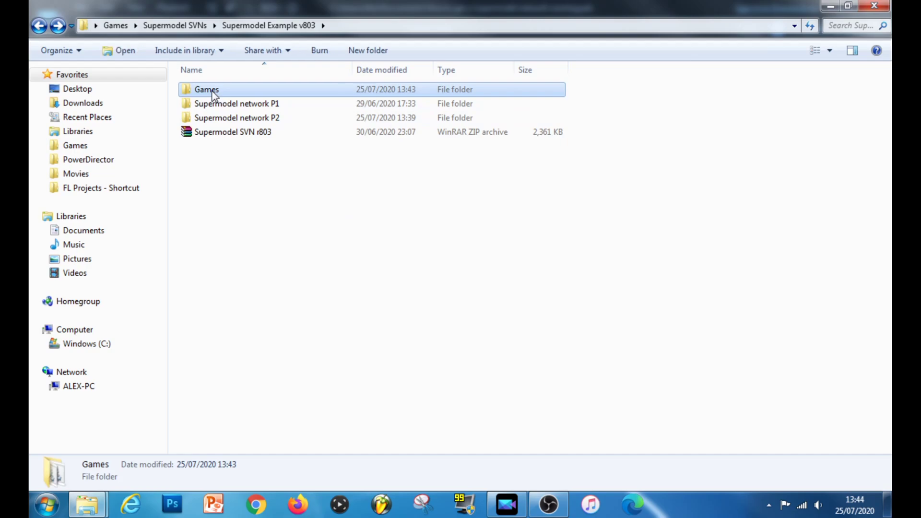
double_click(213, 93)
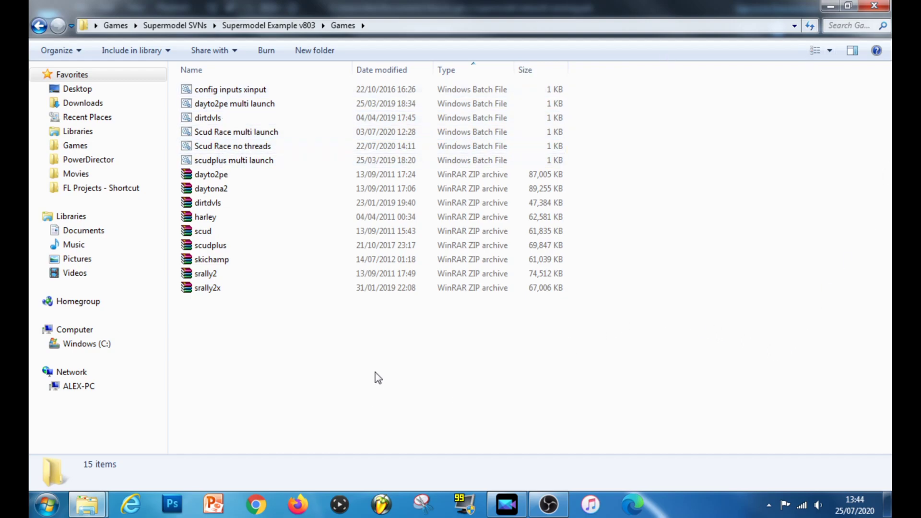
left_click_drag(369, 359, 191, 175)
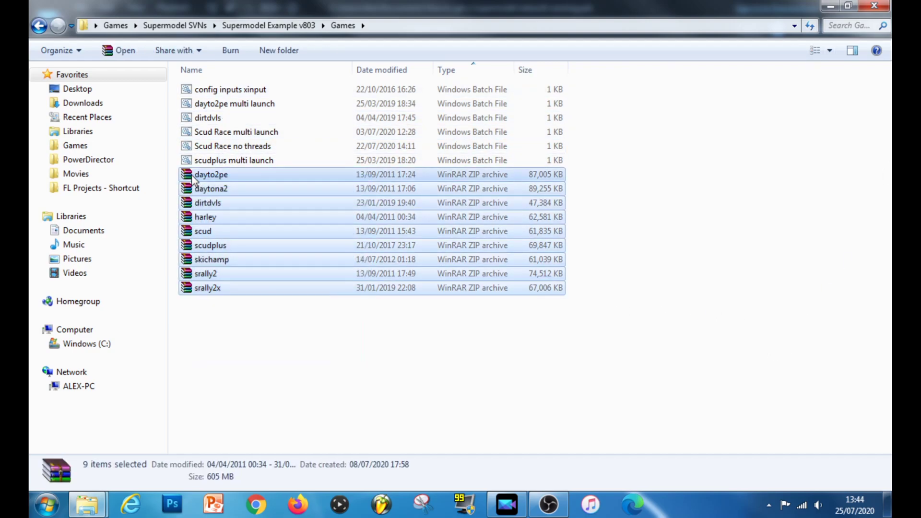
right_click(192, 175)
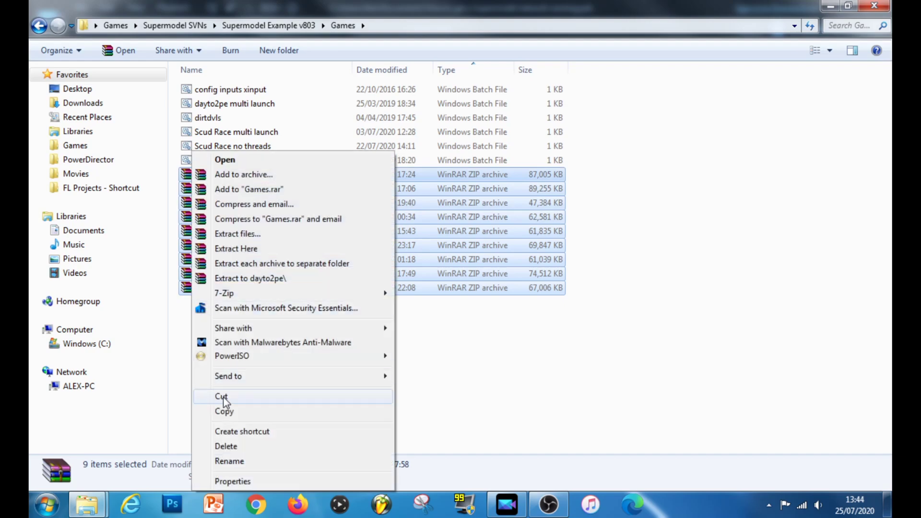
left_click(217, 400)
Paste the nine ROM zips into the Supermodel network P1 folder.
left_click(39, 26)
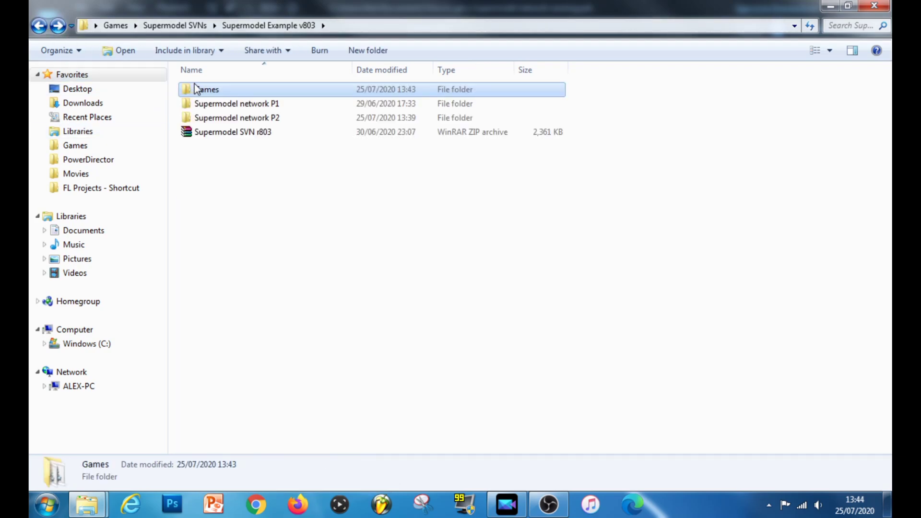
double_click(251, 105)
right_click(235, 266)
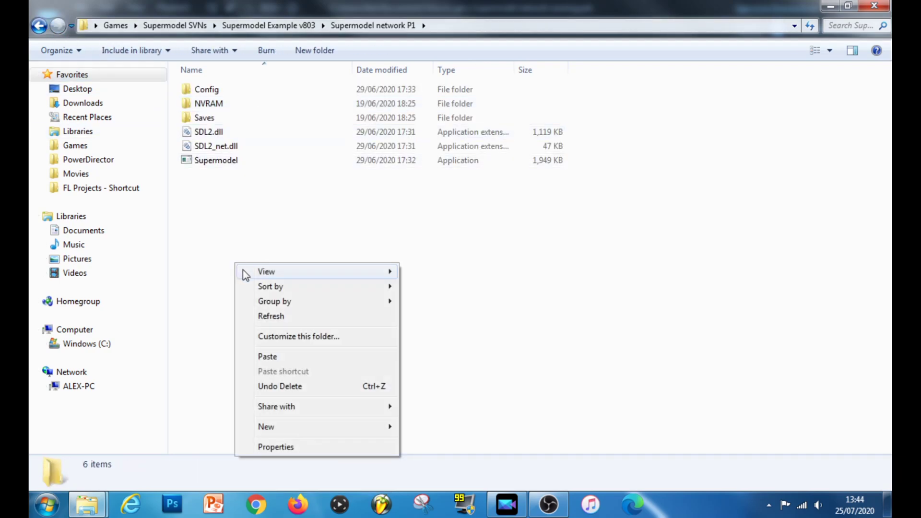
left_click(267, 356)
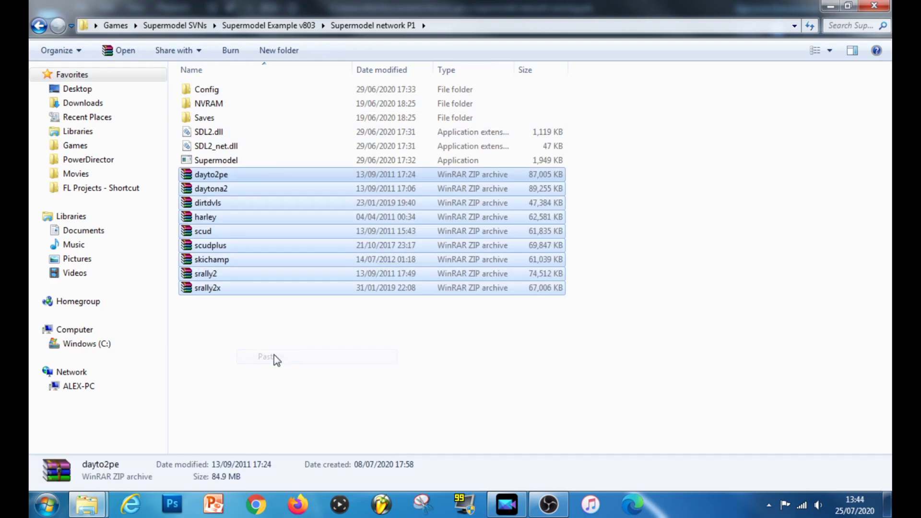
Copy the nine ROM zips from P1 and paste them into Supermodel network P2.
right_click(207, 176)
left_click(239, 411)
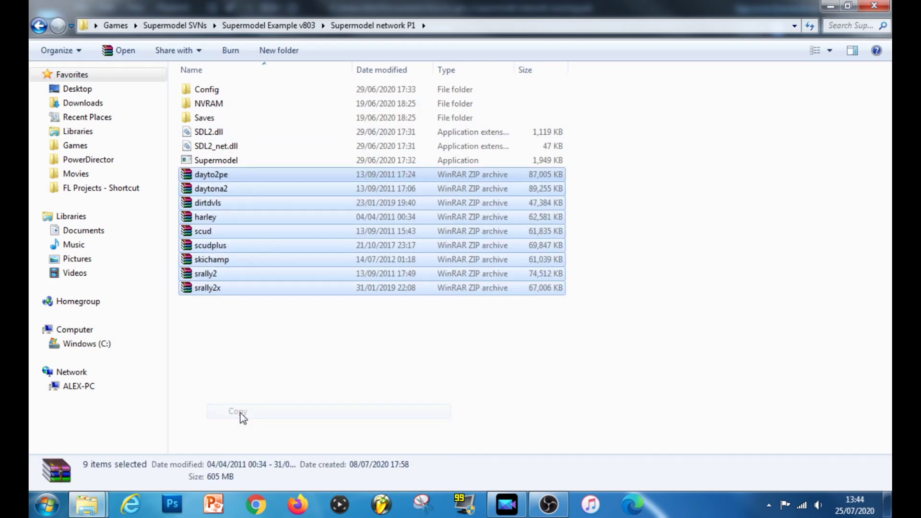
left_click(39, 25)
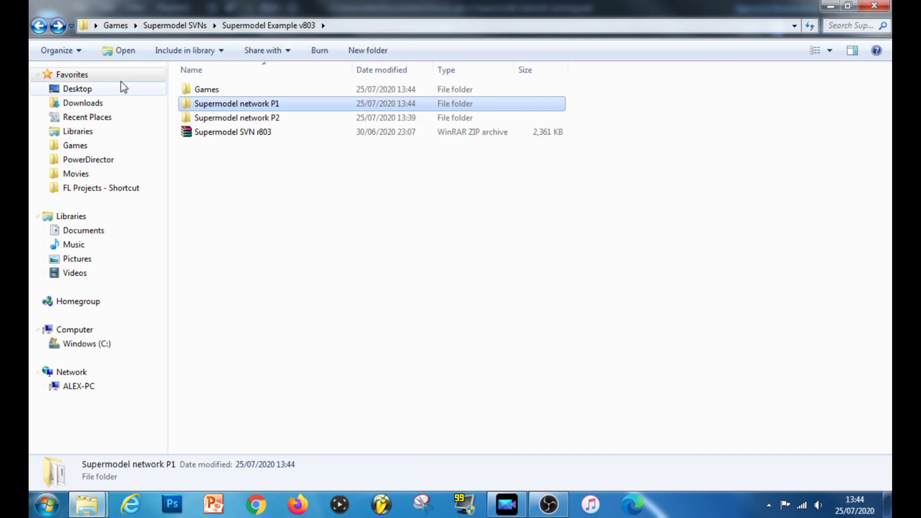
left_click(229, 123)
double_click(229, 124)
right_click(270, 263)
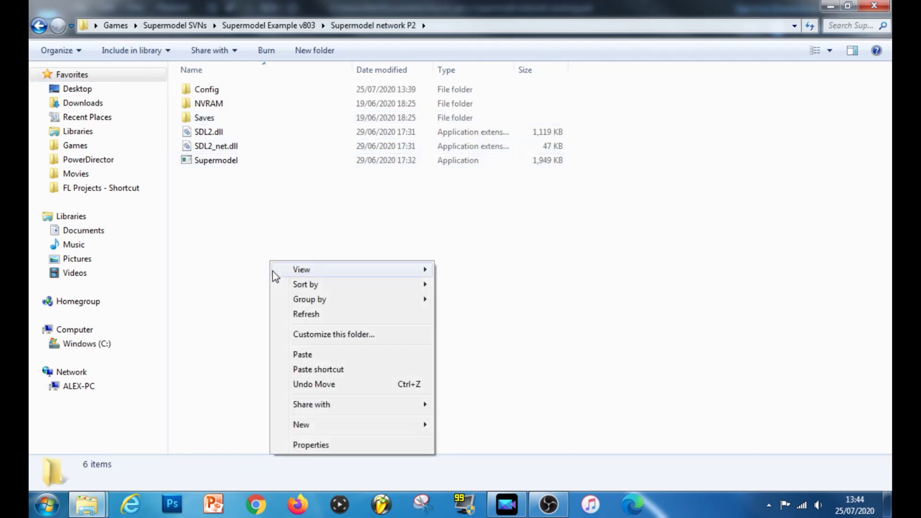
left_click(322, 357)
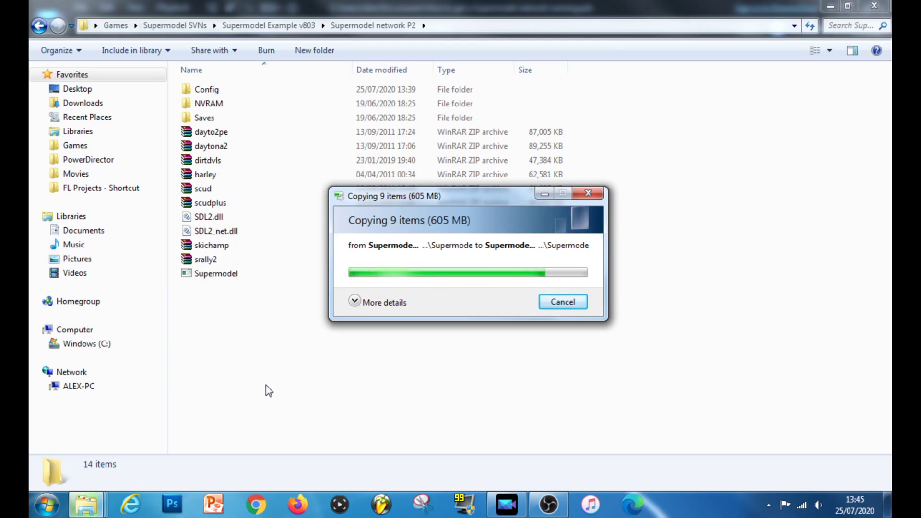
Sort the P2 folder's files by type.
right_click(683, 123)
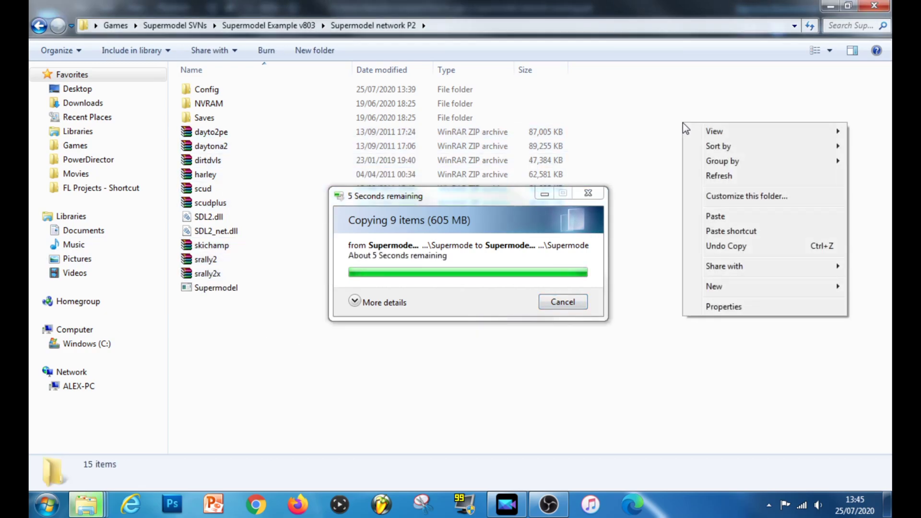
mouse_move(721, 148)
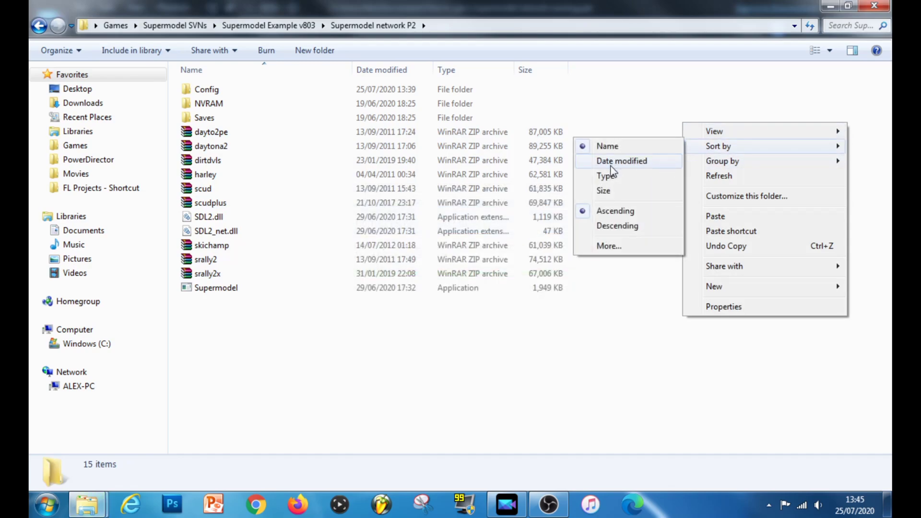
left_click(615, 181)
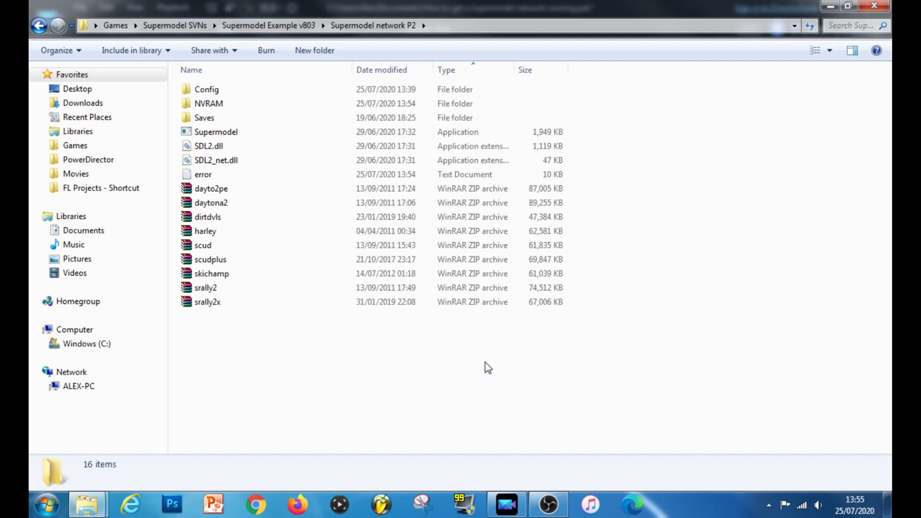
Drop the scudplus ROM zip onto P2's Supermodel.exe and allow it past the security warning.
left_click(216, 265)
left_click_drag(216, 264, 214, 133)
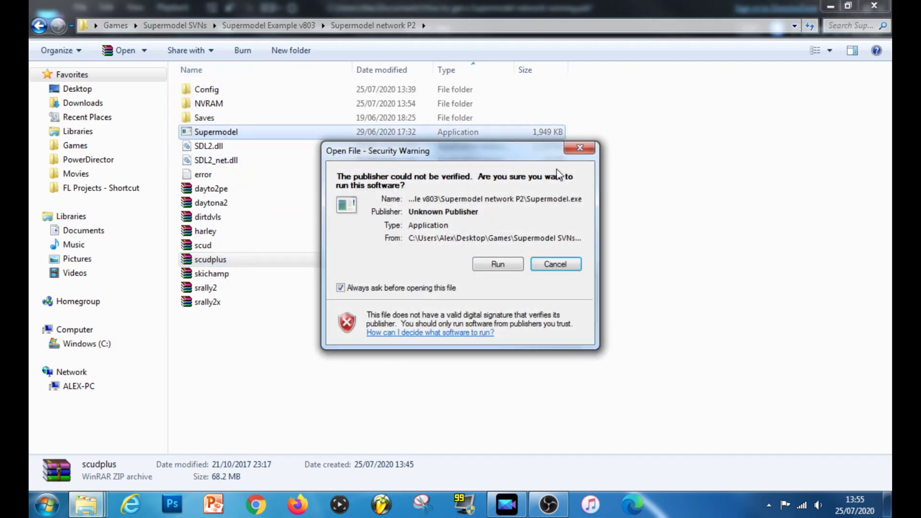
left_click(511, 263)
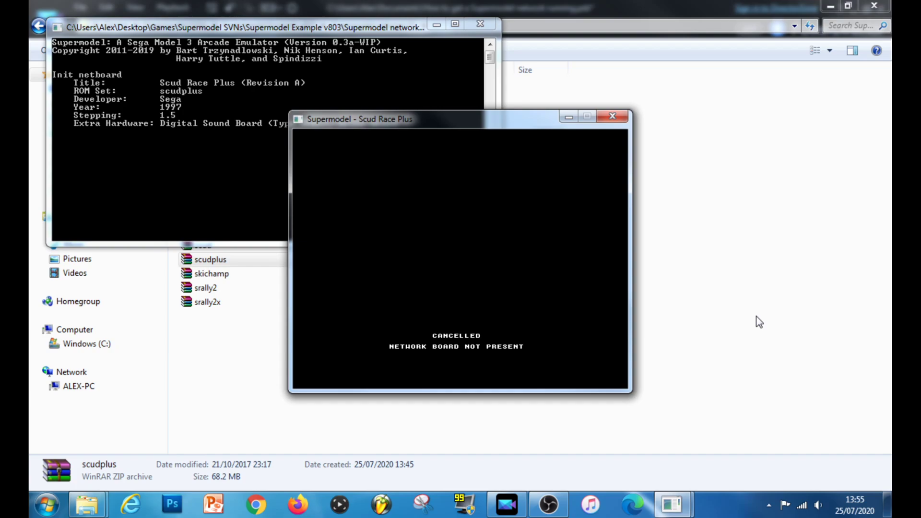
In the test menu's Game Assignments, change Link ID from MASTER to SLAVE, then exit.
key("F2")
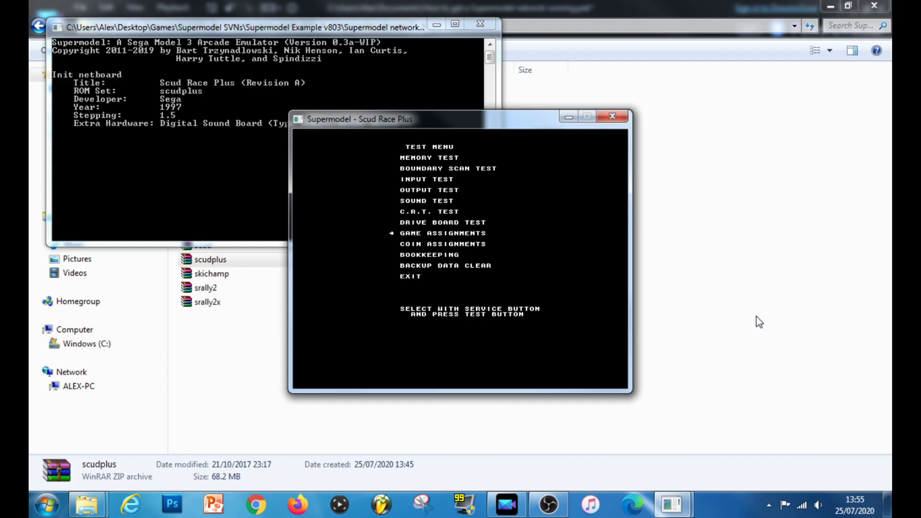
key("6")
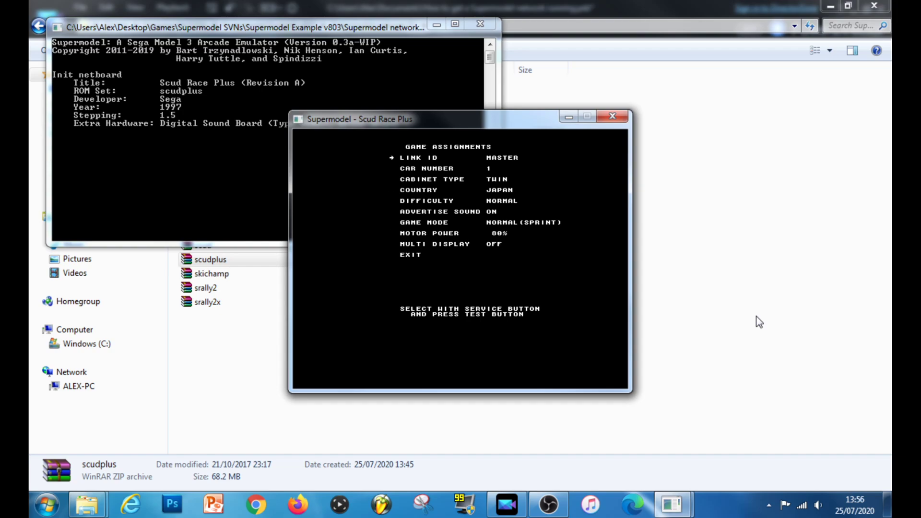
key("4")
key("4")
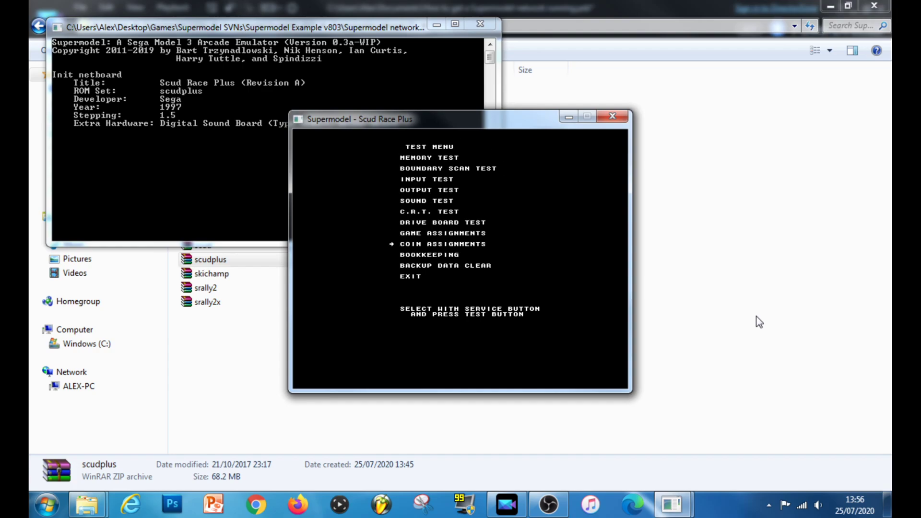
key("4")
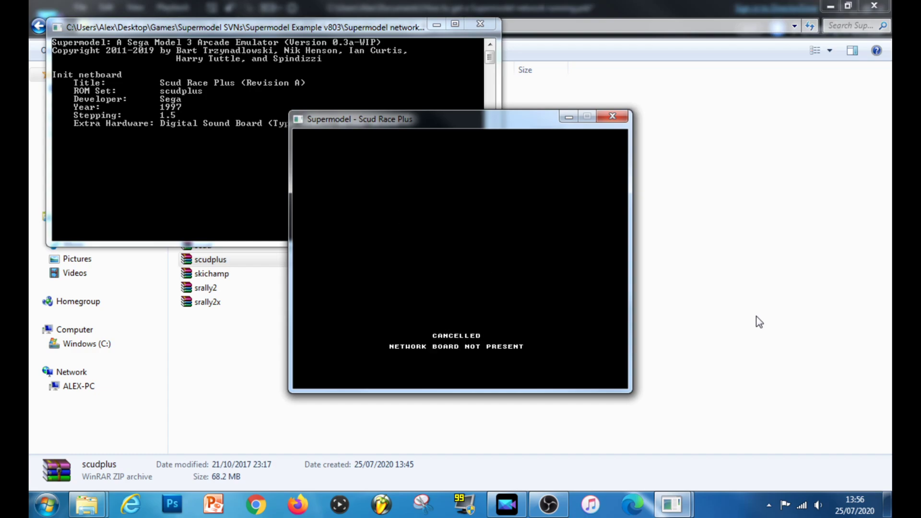
Close the P2 game and launch scudplus with P1's Supermodel.exe, approving the security warning.
left_click(613, 117)
left_click(39, 25)
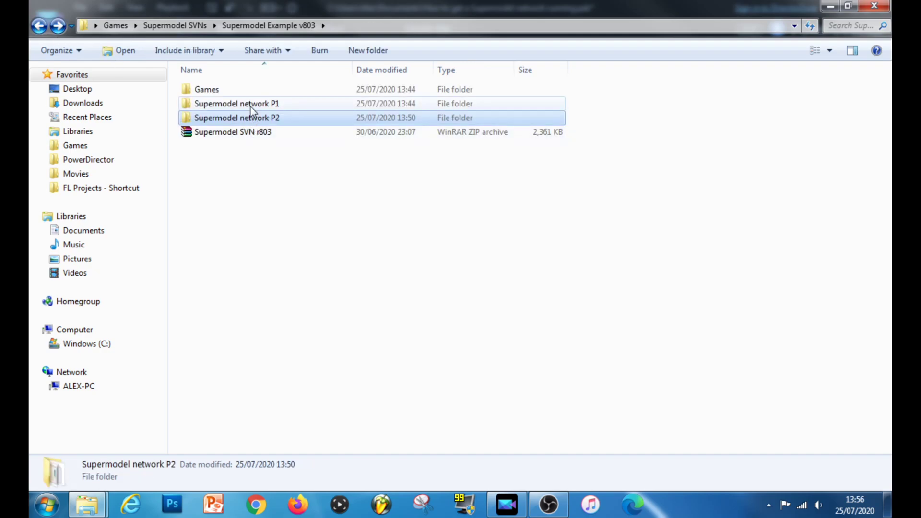
double_click(249, 104)
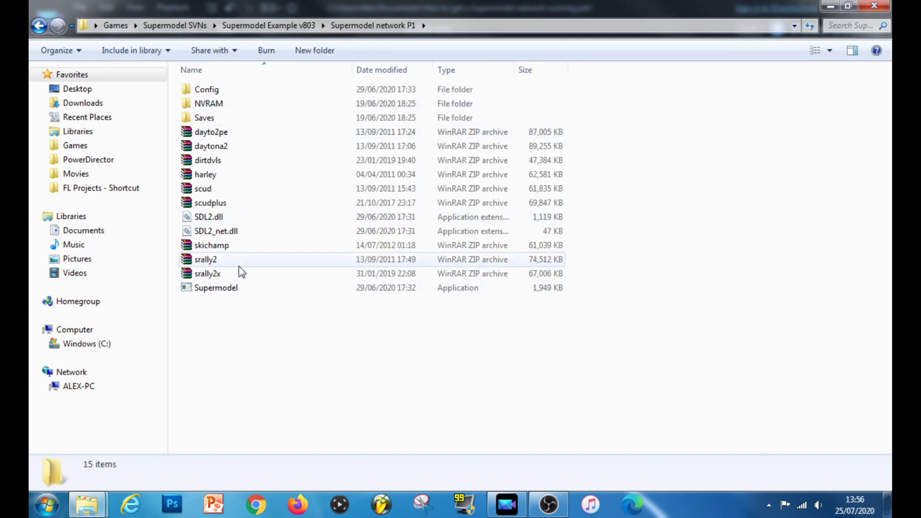
left_click(215, 205)
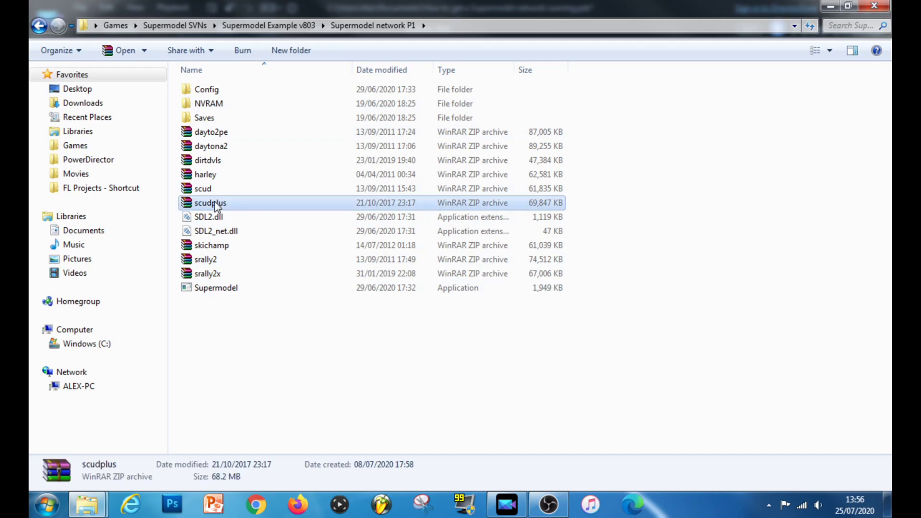
left_click_drag(214, 206, 221, 292)
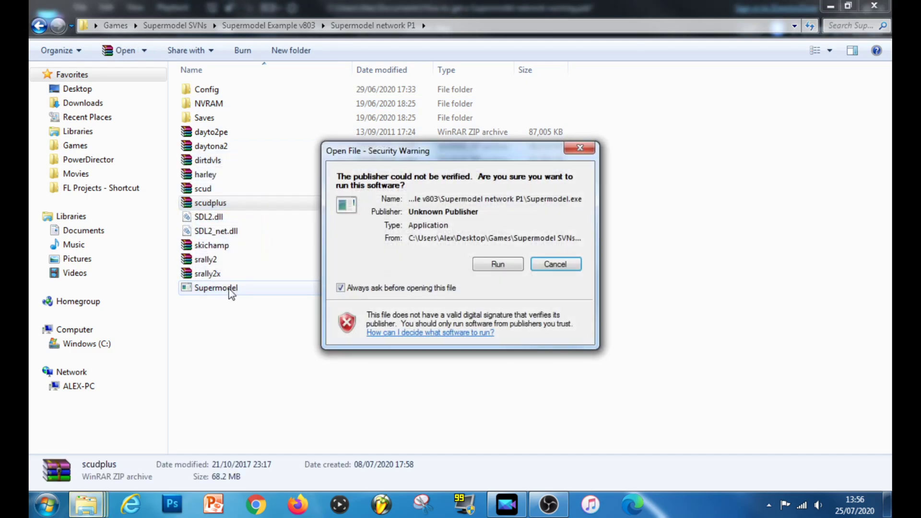
left_click(497, 264)
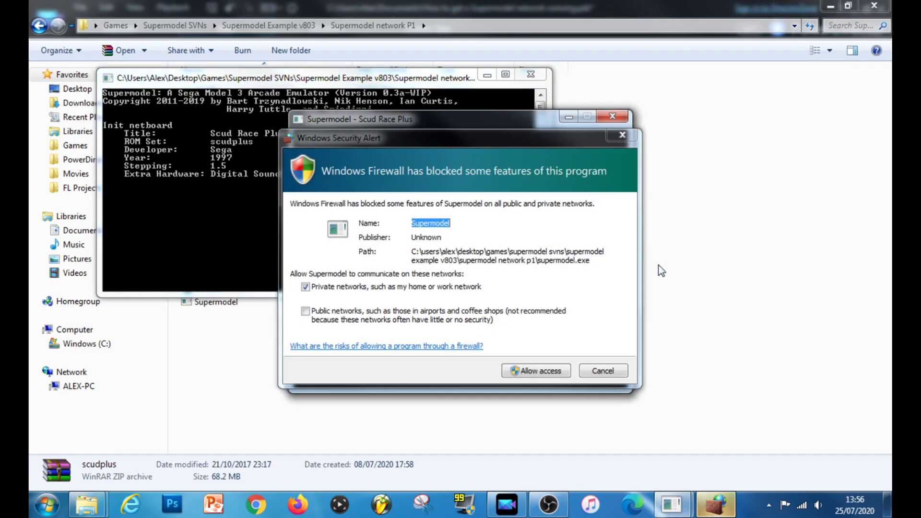
Allow Supermodel through the firewall and open Game Assignments in the test menu.
left_click(543, 372)
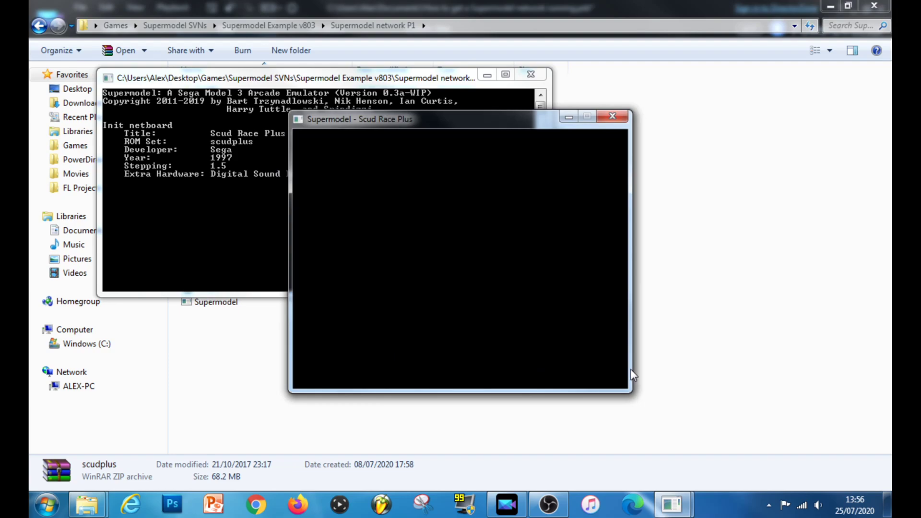
key("F2")
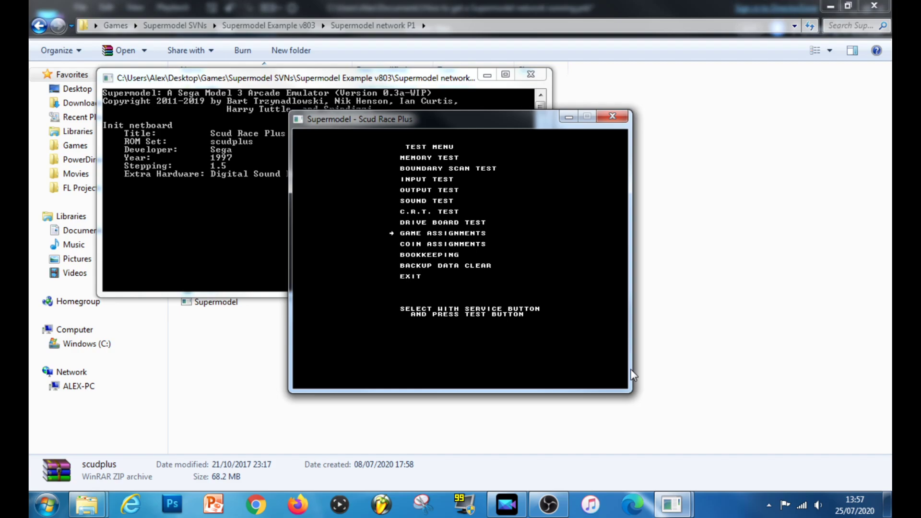
key("6")
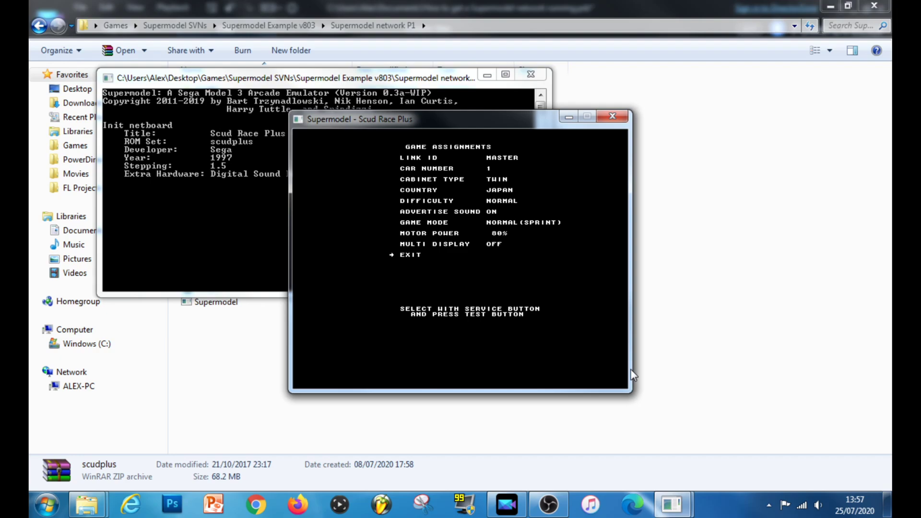
With Link ID confirmed as MASTER, exit test mode and close the P1 game.
key("6")
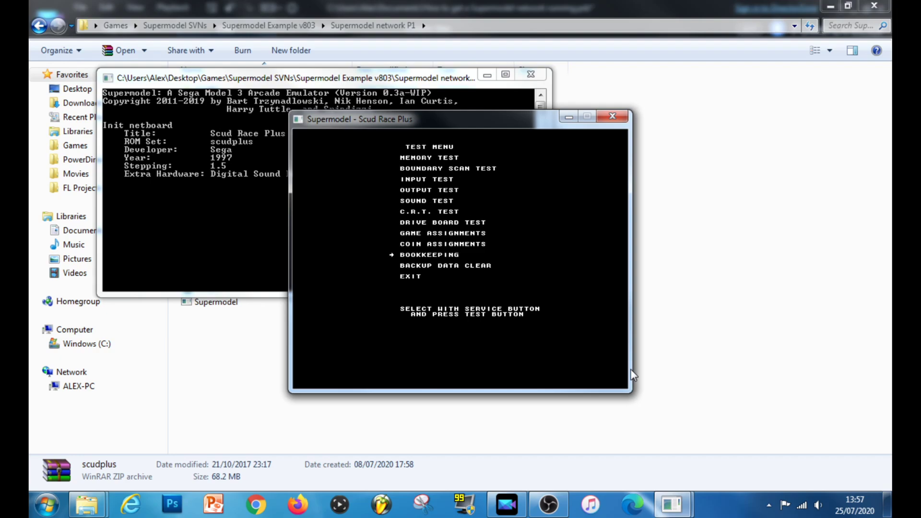
key("6")
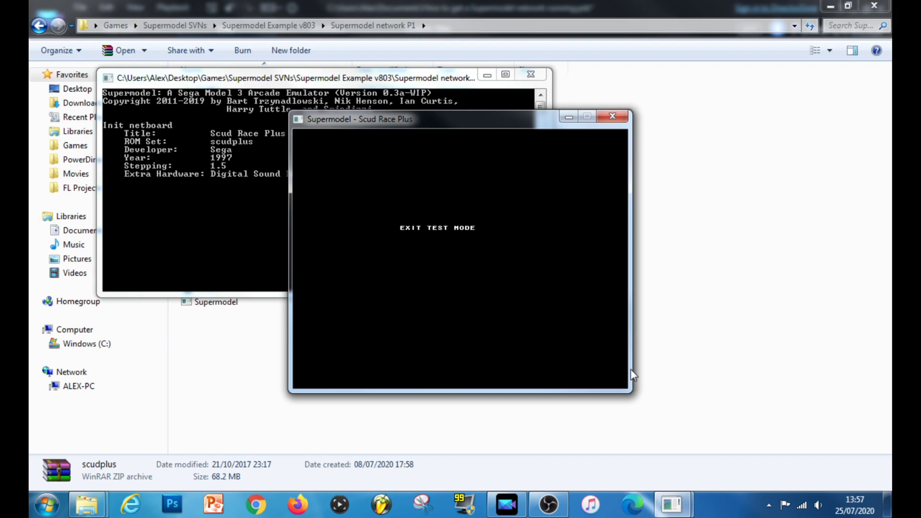
left_click(613, 119)
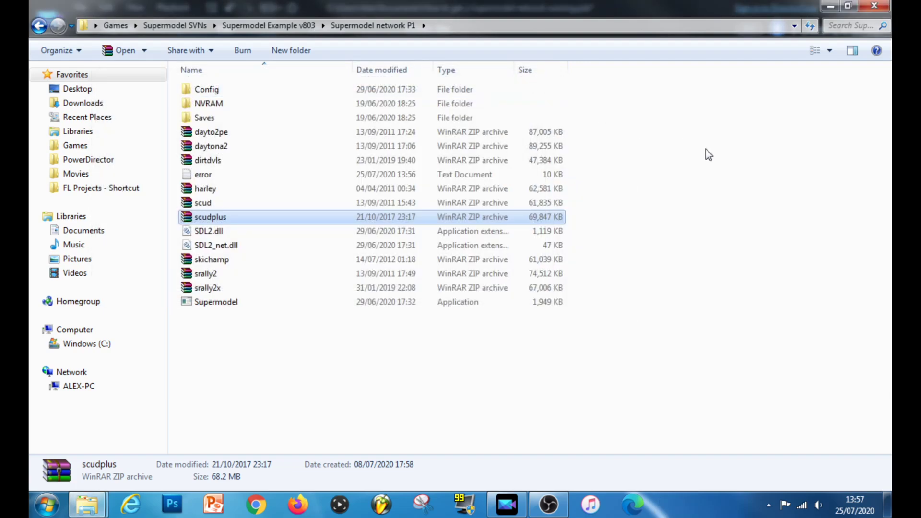